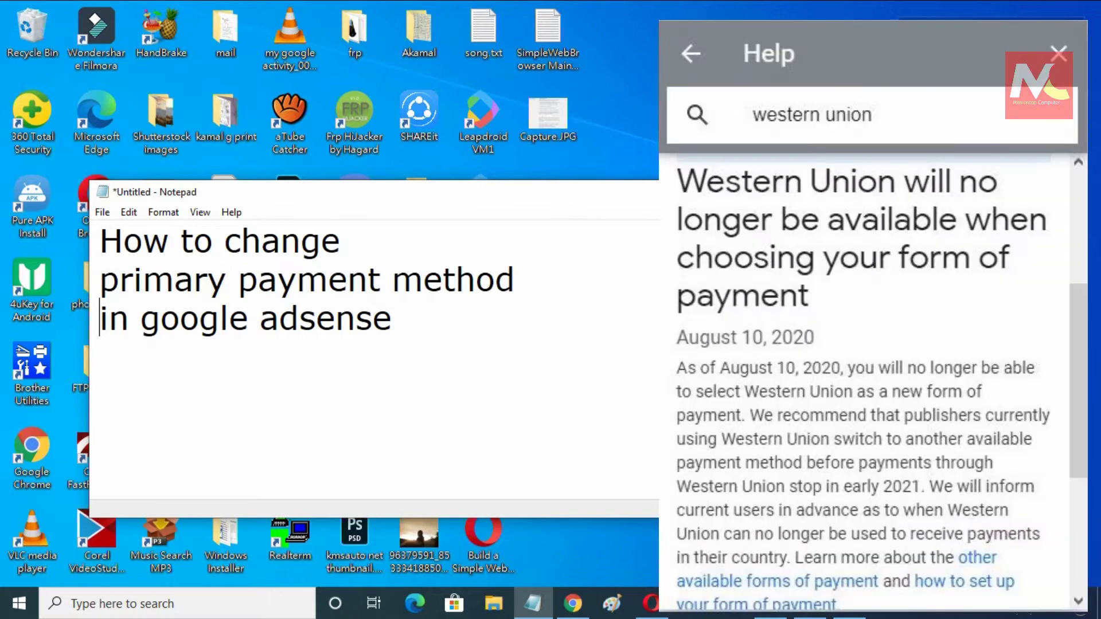
# - Clear the Notepad title card about changing the primary payment method and return to AdSense Home
pyautogui.press('BackSpace')
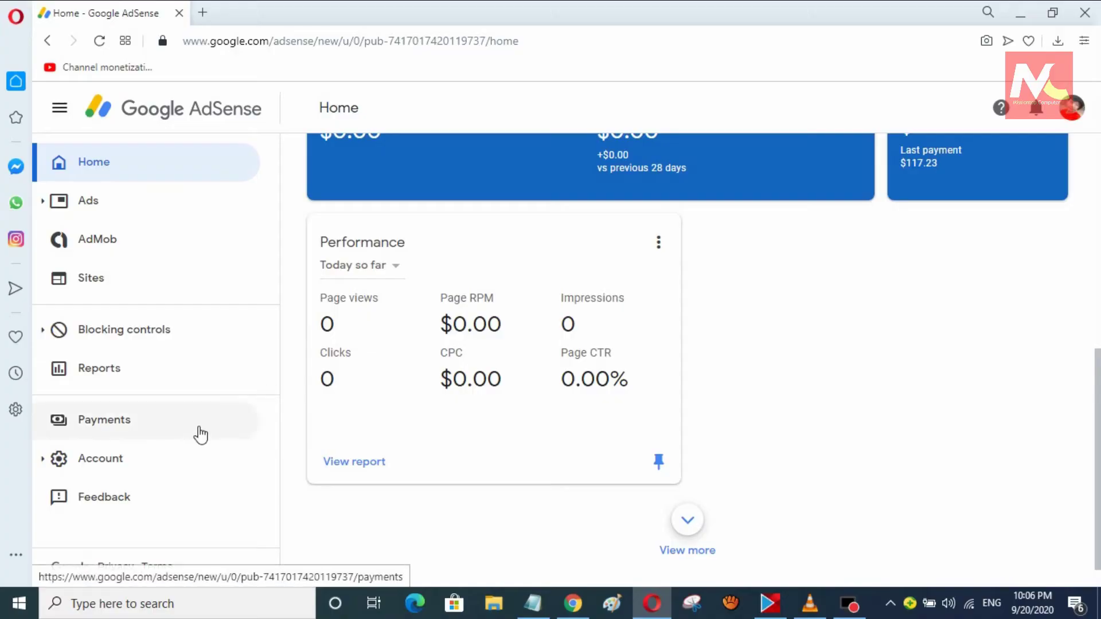
# - Go to Payments and open Manage payment methods, where Western Union is primary
pyautogui.click(138, 433)
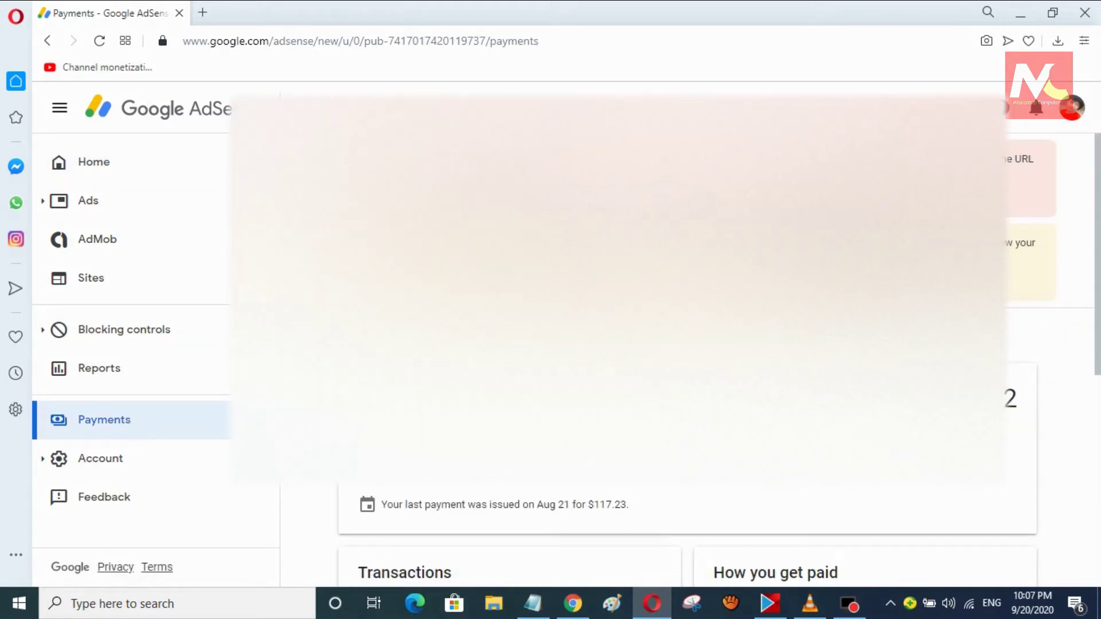
pyautogui.moveTo(1096, 324); pyautogui.dragTo(1097, 486)
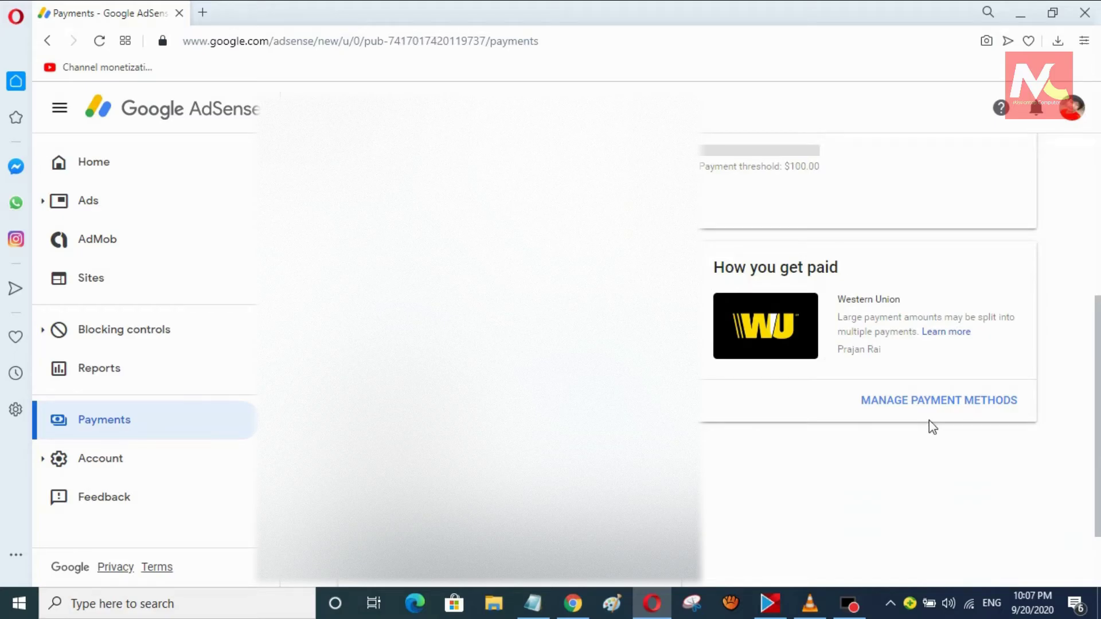
pyautogui.click(953, 402)
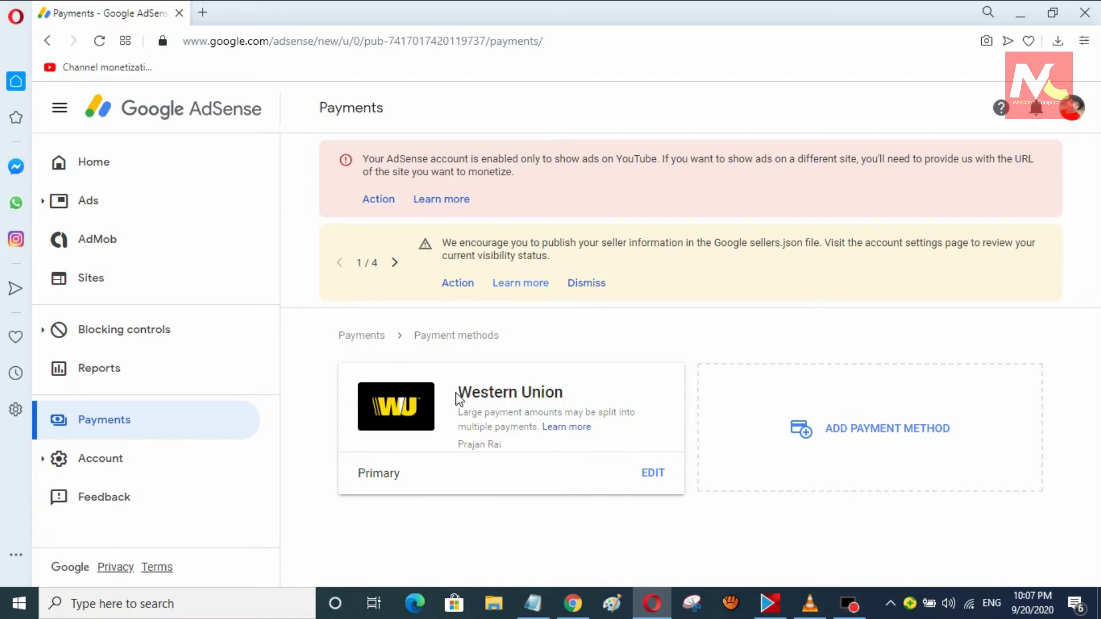
# - Start adding a new payment method and choose wire transfer
pyautogui.moveTo(458, 392); pyautogui.dragTo(575, 393)
pyautogui.click(591, 389)
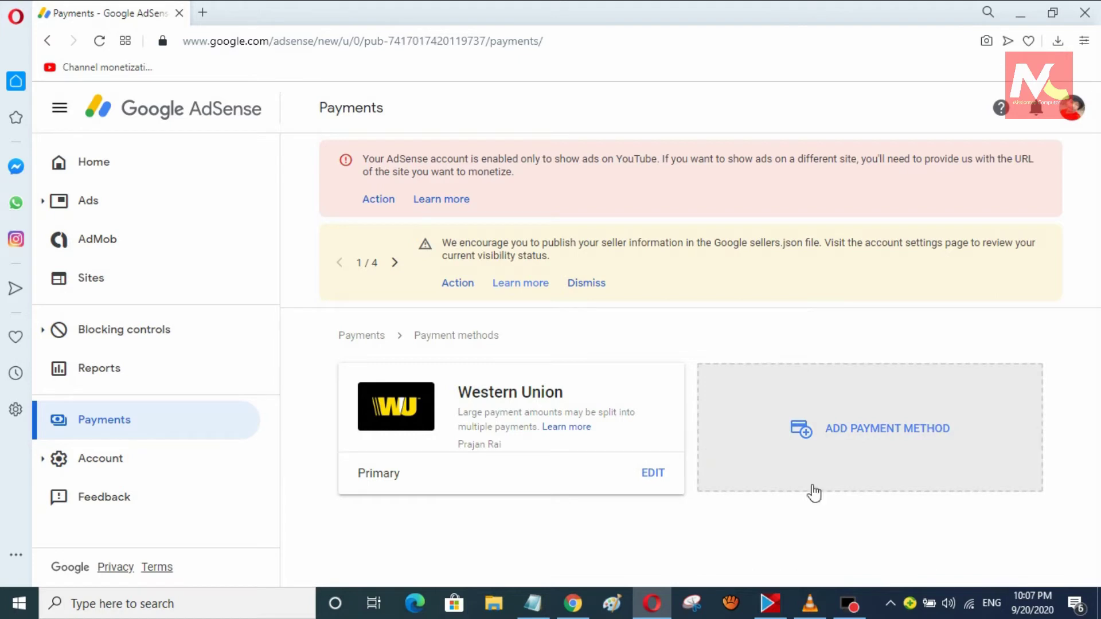
pyautogui.click(907, 440)
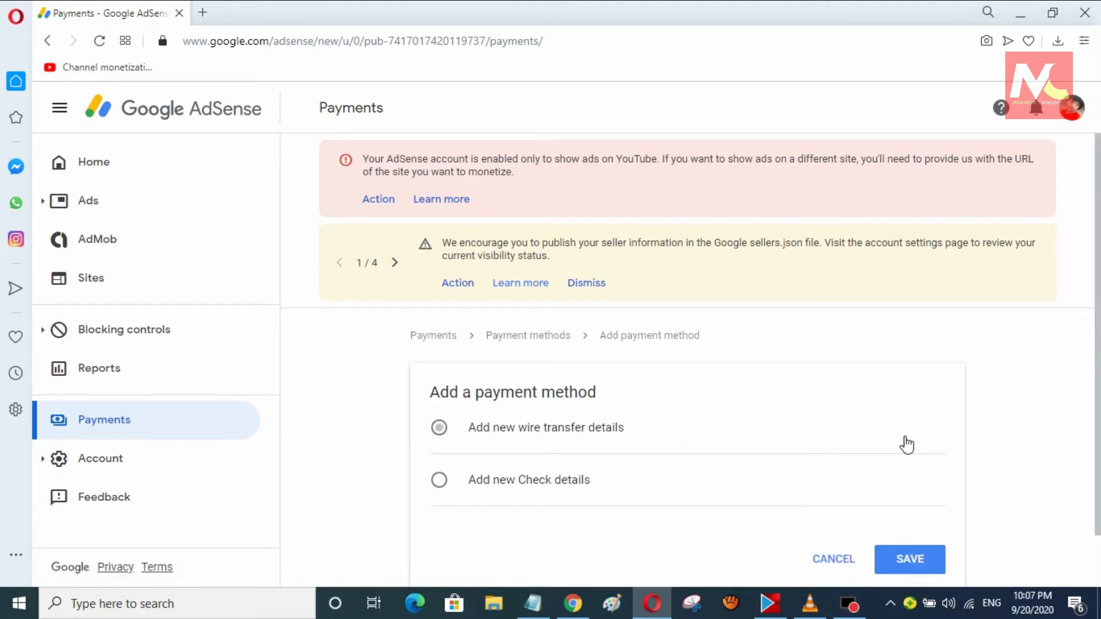
pyautogui.click(503, 435)
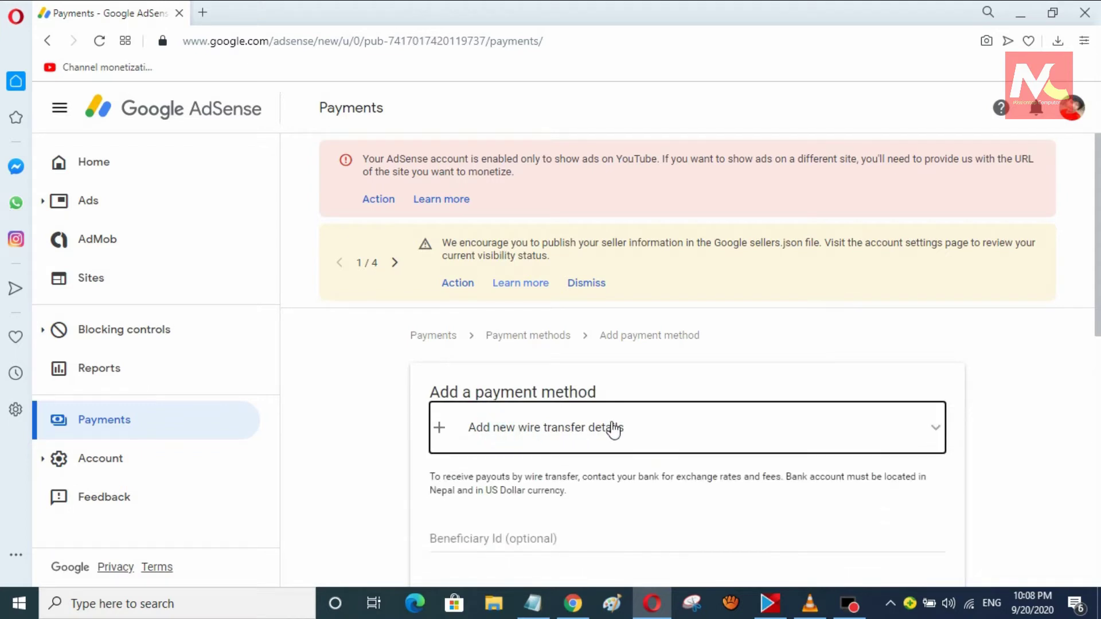
# - Enter the account holder's name and bank name 'Mega Bank Nepal Limited' in the wire transfer form
pyautogui.scroll(-2, 613, 430)
pyautogui.scroll(-3, 613, 430)
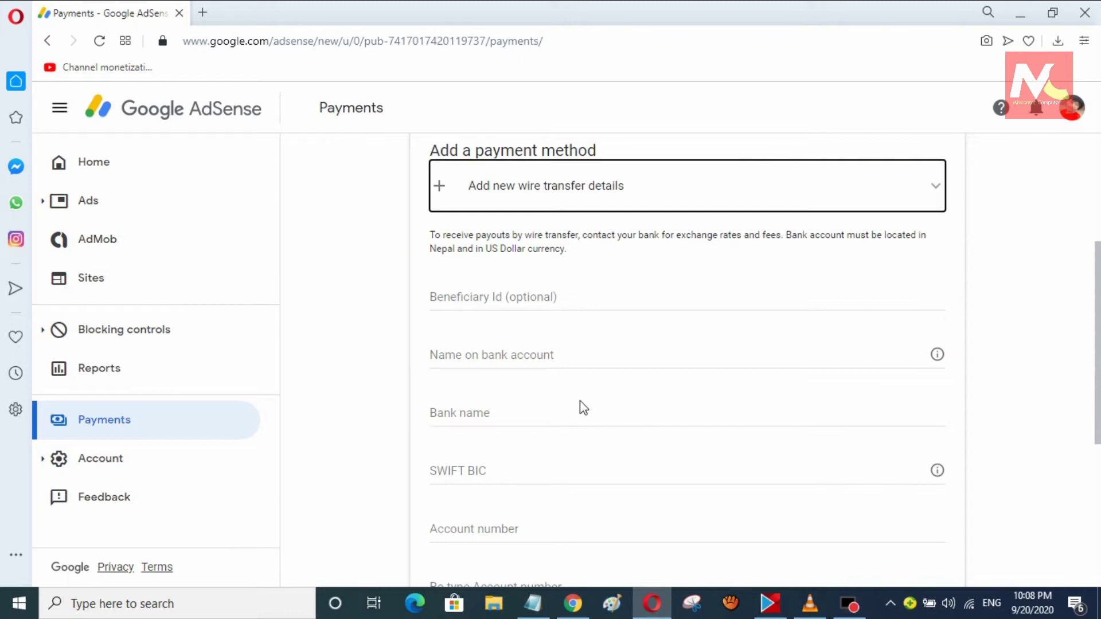
pyautogui.click(477, 356)
pyautogui.click(497, 415)
pyautogui.write('Mega Bank Nepal')
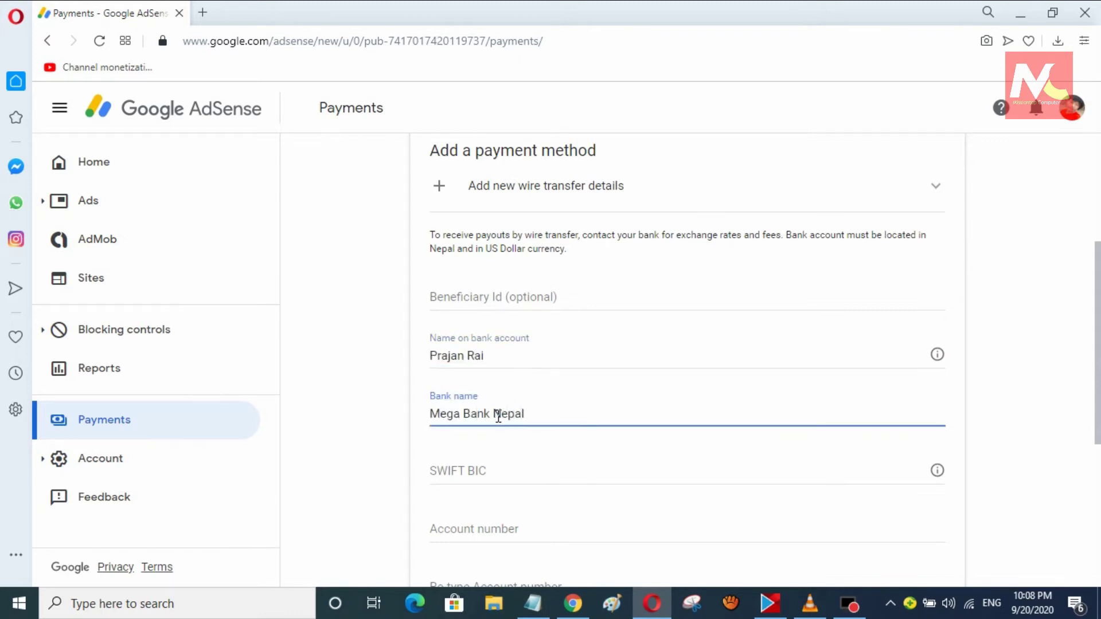
pyautogui.write(' Limited')
pyautogui.click(474, 467)
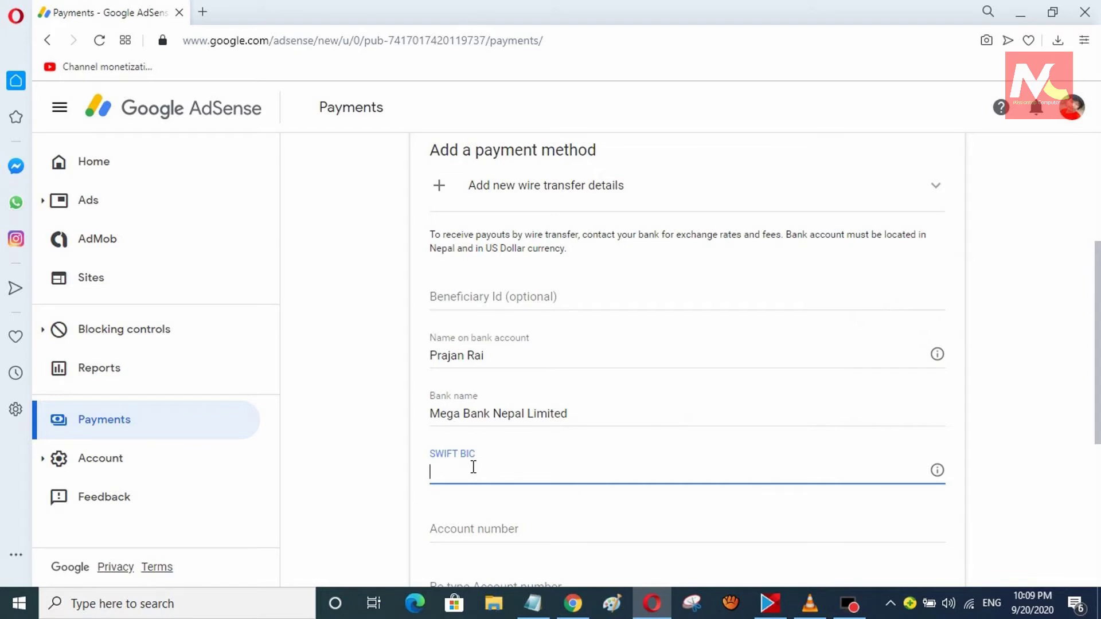
# - Google 'swift code of mega bank nepal' in a new browser tab
pyautogui.click(204, 14)
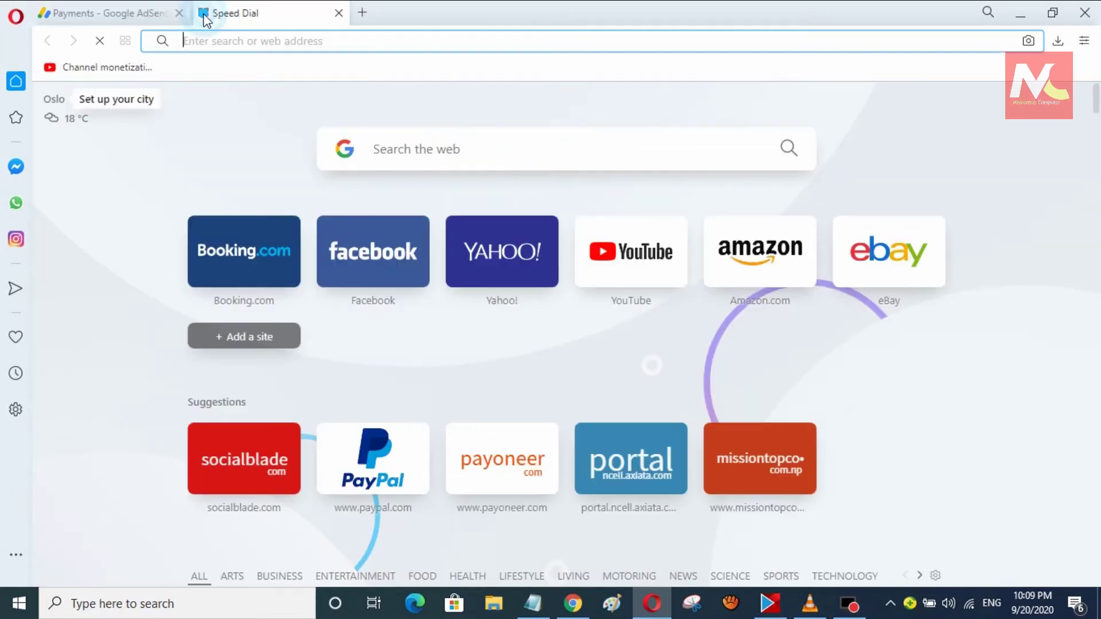
pyautogui.click(399, 150)
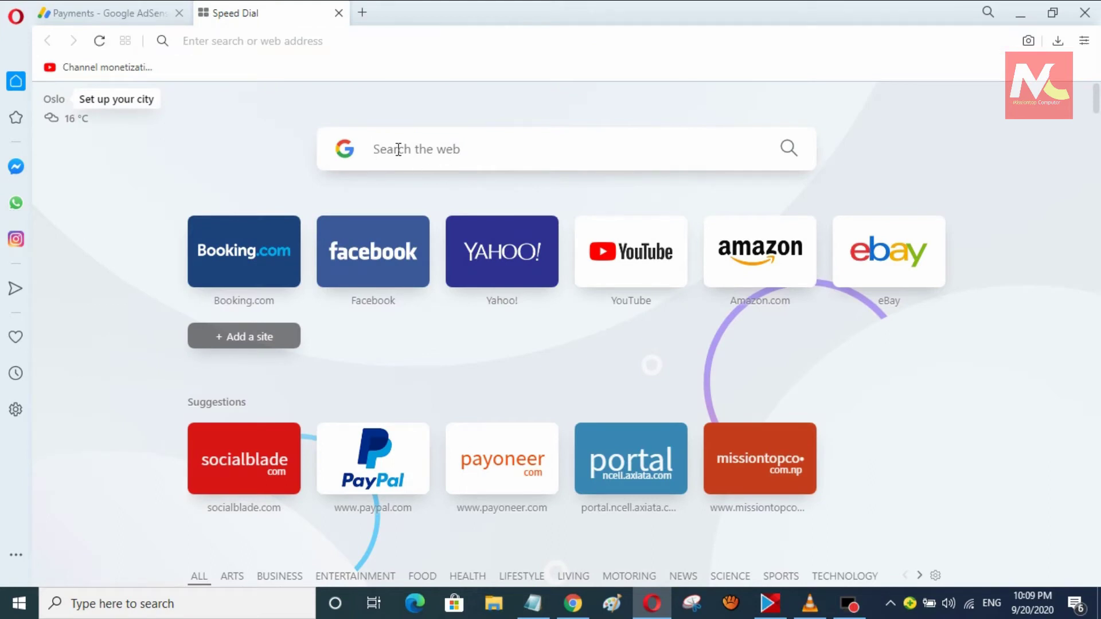
pyautogui.write('swift code of mega bank nepal')
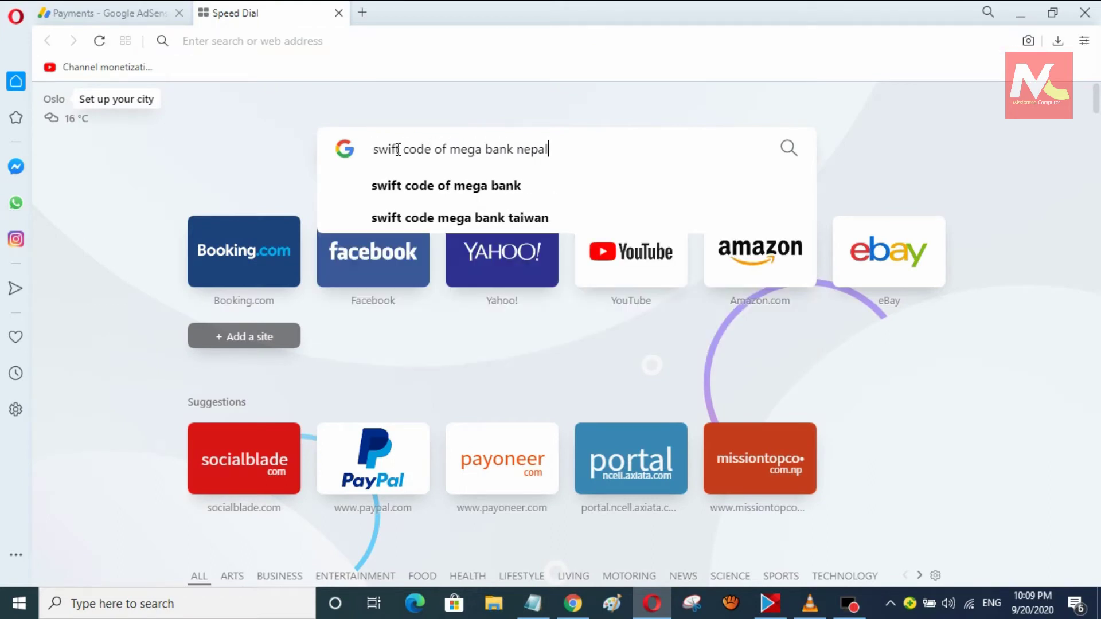
pyautogui.press('Return')
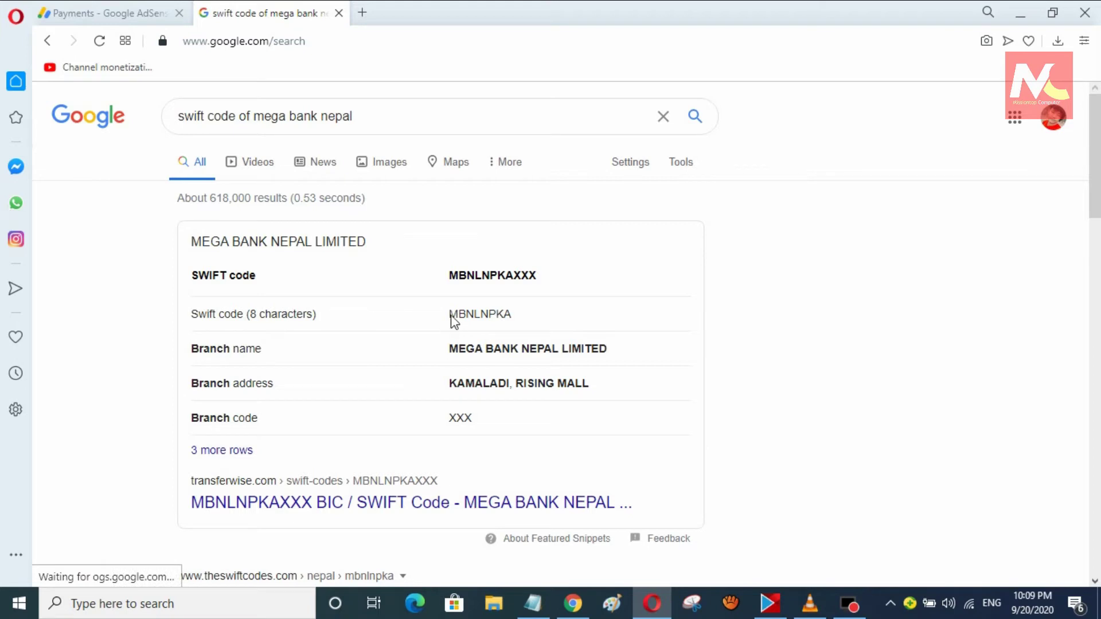
# - Copy the SWIFT code MBNLNPKA from the results and return to the AdSense tab
pyautogui.moveTo(453, 314); pyautogui.dragTo(512, 317)
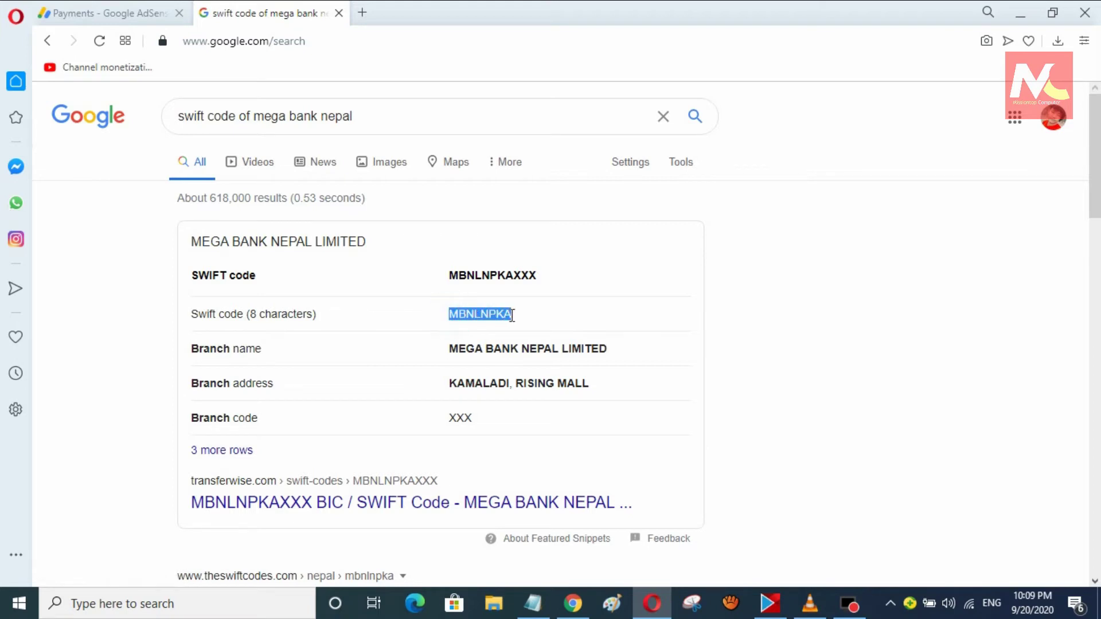
pyautogui.rightClick(510, 318)
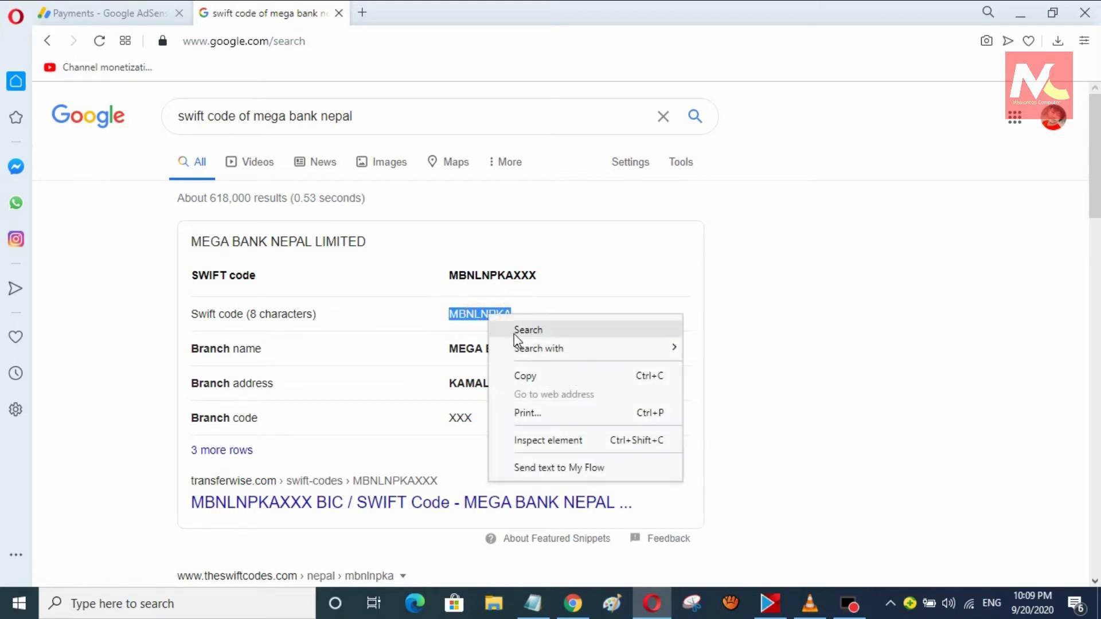
pyautogui.click(524, 373)
pyautogui.click(146, 8)
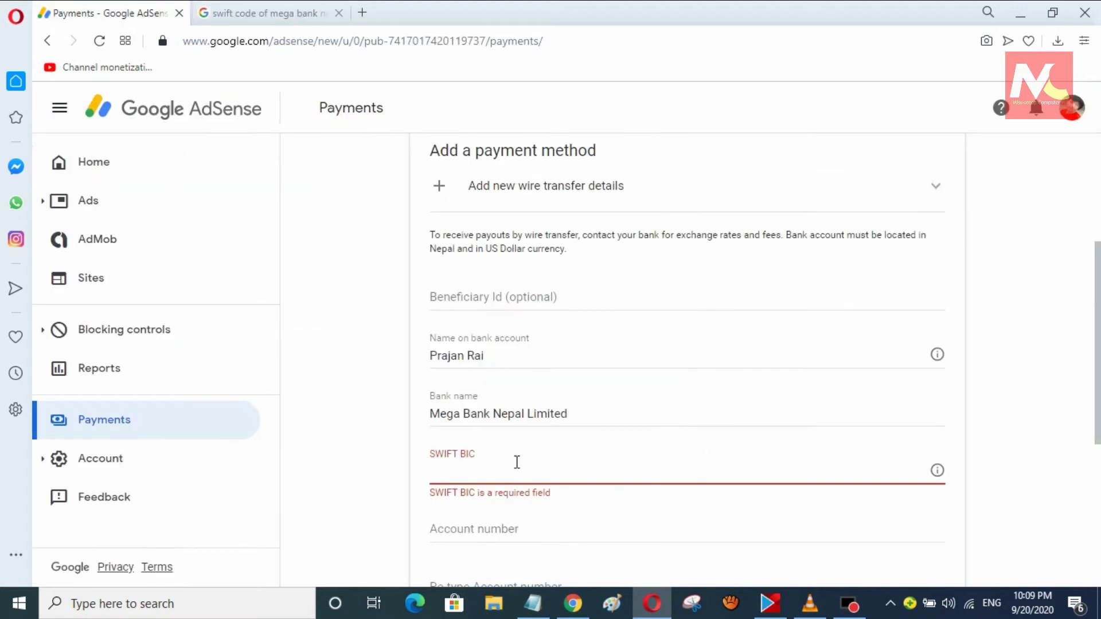
# - Paste MBNLNPKA into the SWIFT BIC field and enter the bank account number
pyautogui.click(463, 475)
pyautogui.hotkey('ctrl', 'v')
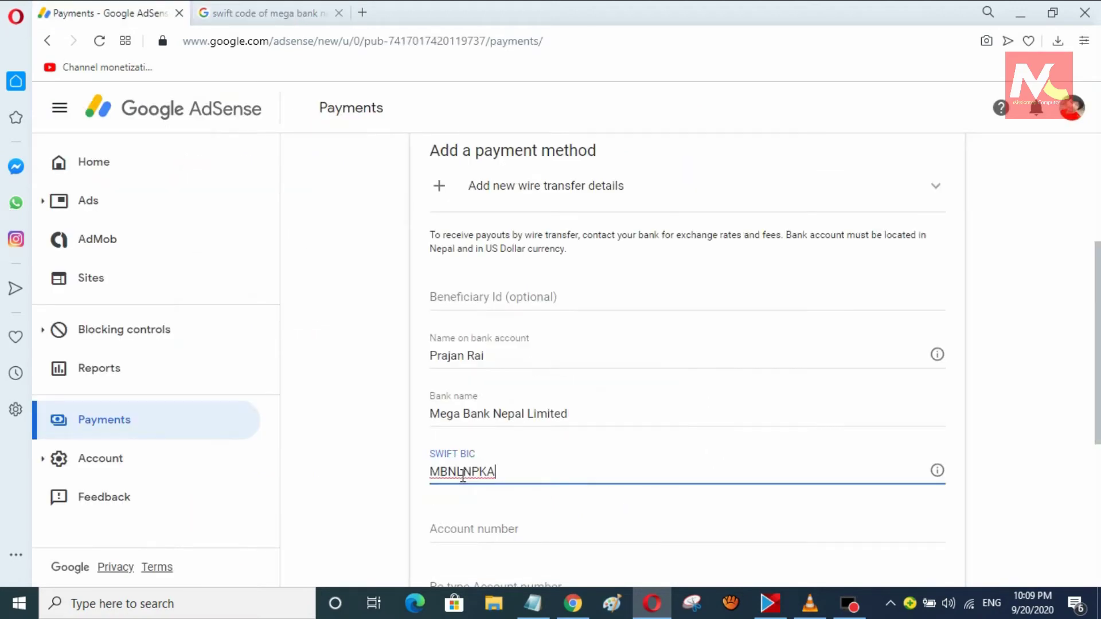
pyautogui.click(367, 468)
pyautogui.scroll(-4, 394, 452)
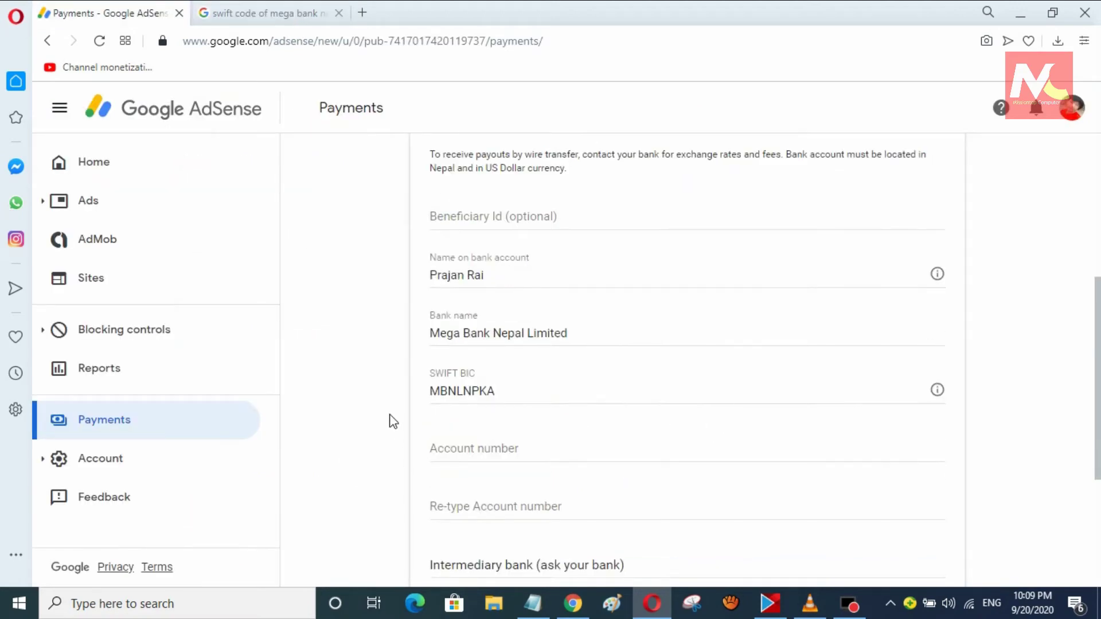
pyautogui.scroll(1, 393, 421)
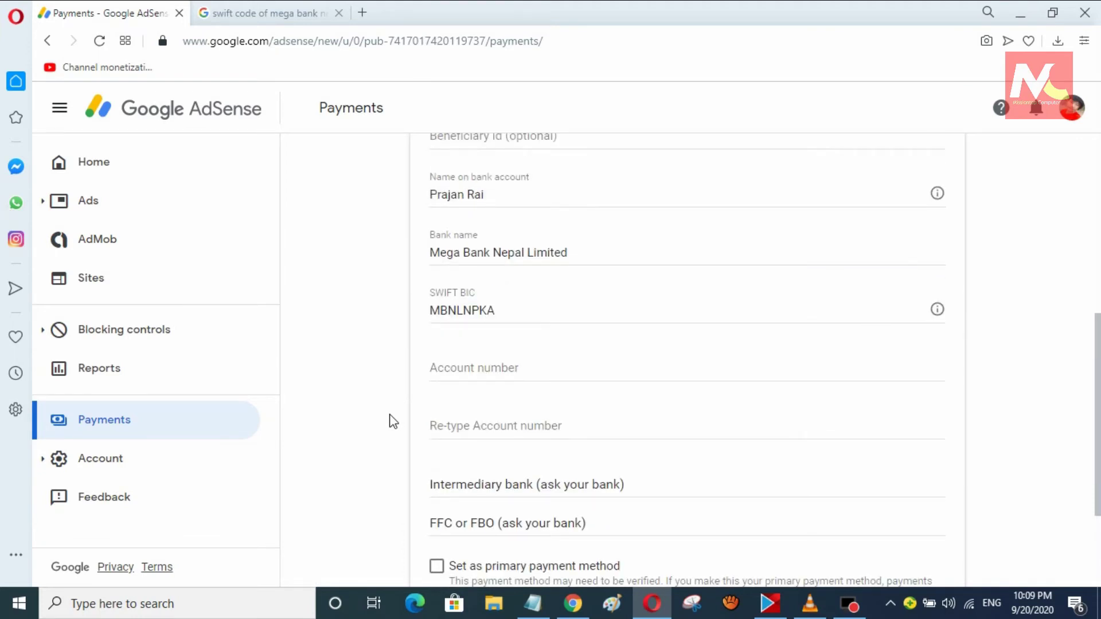
pyautogui.click(463, 374)
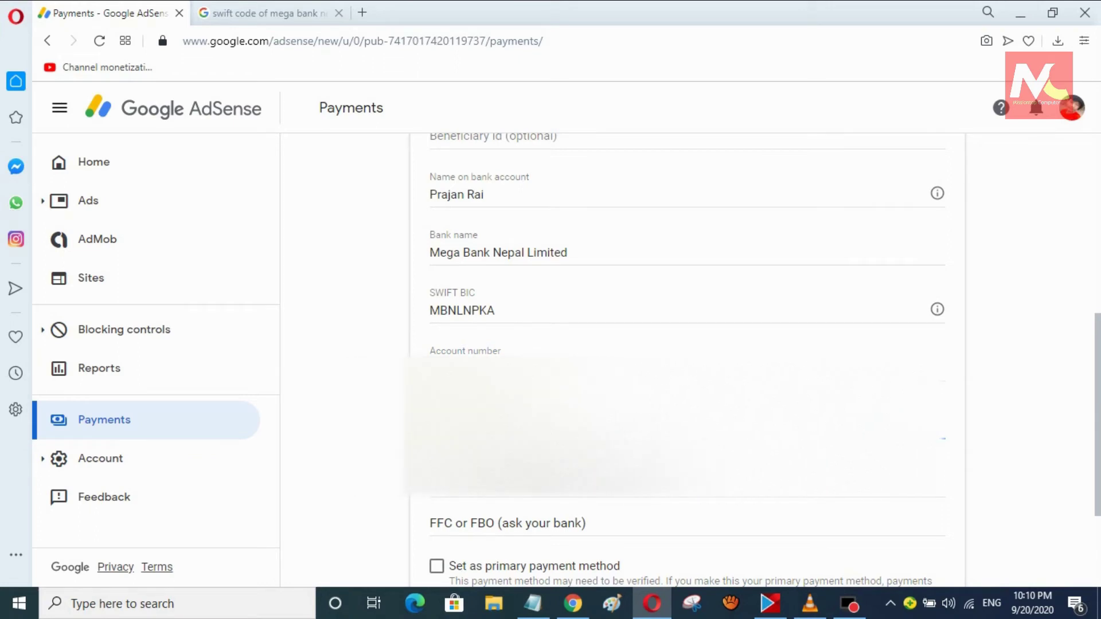
pyautogui.scroll(-3, 412, 418)
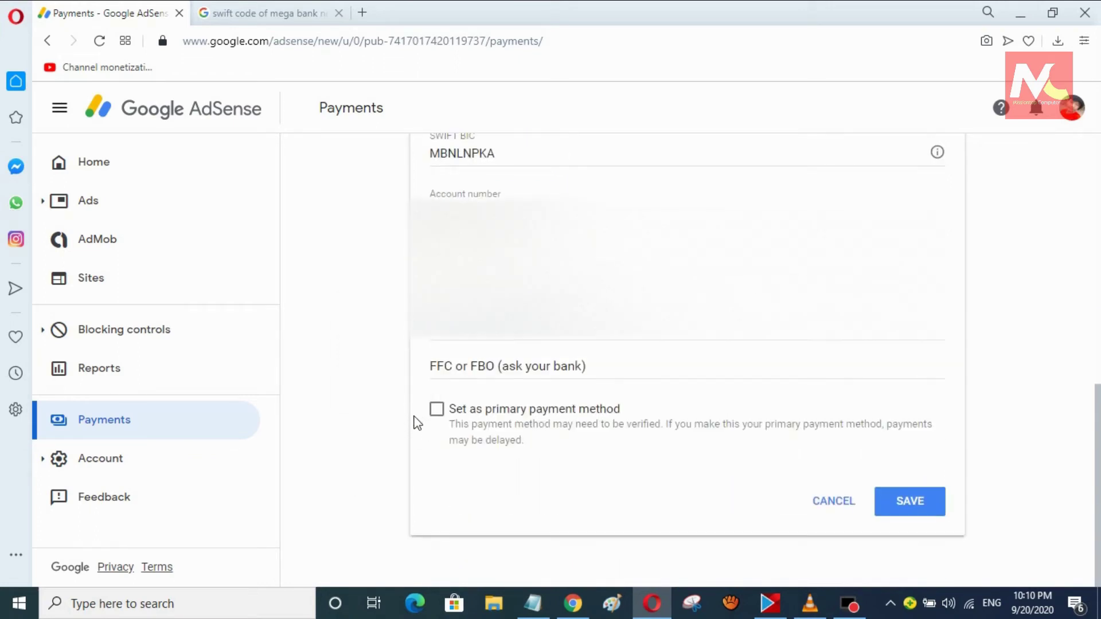
# - Save the Mega Bank Nepal wire transfer details as a new payment method
pyautogui.click(900, 505)
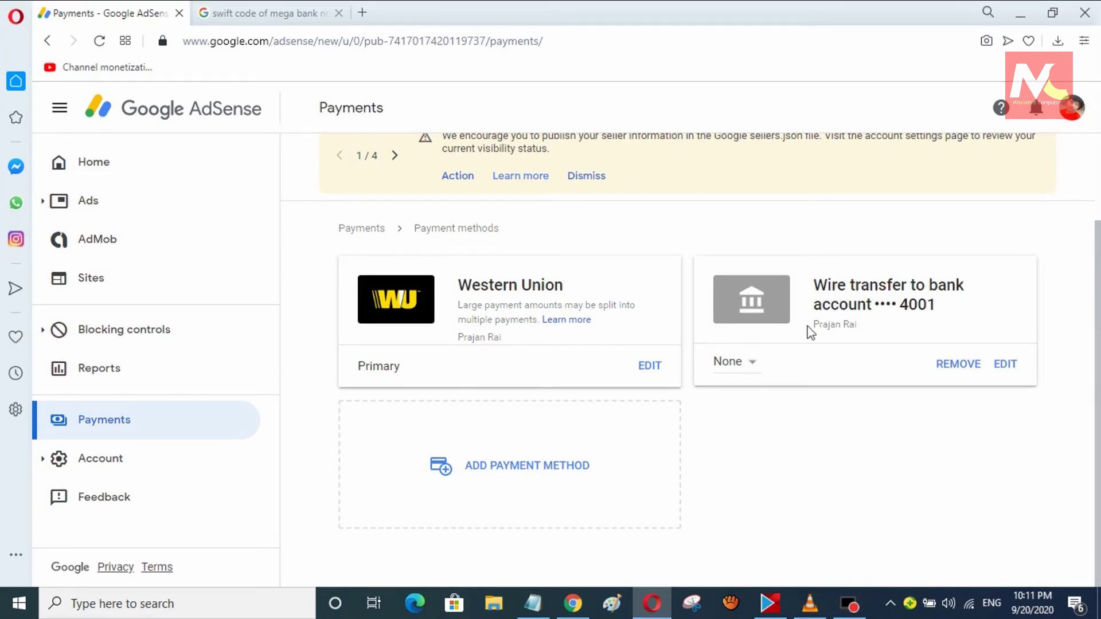
# - Change the wire transfer account's priority from None to Primary
pyautogui.click(748, 364)
pyautogui.click(752, 337)
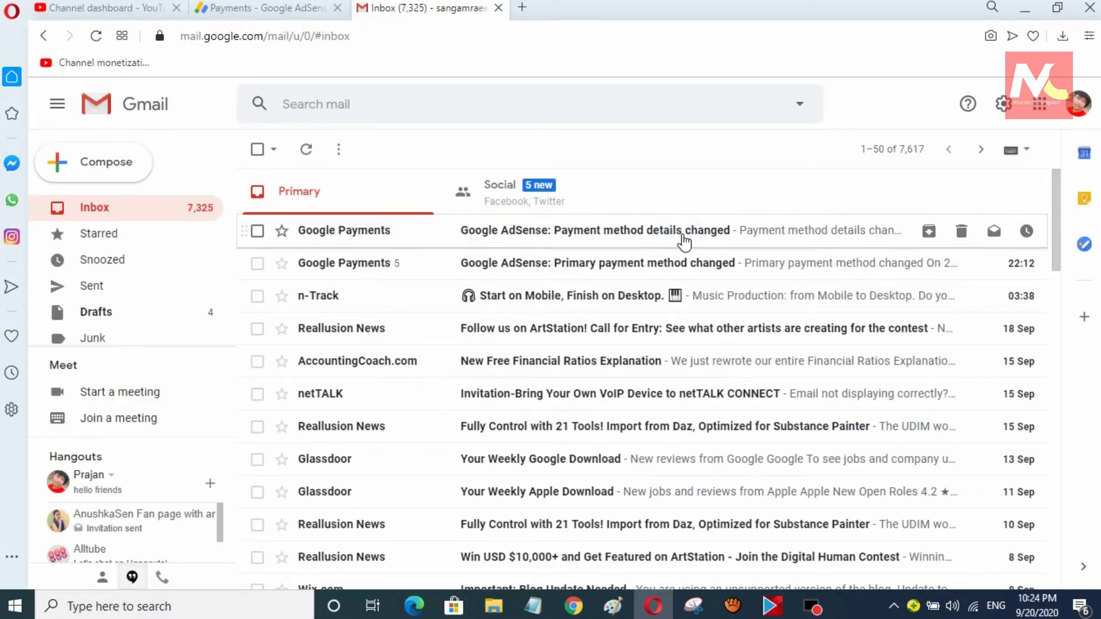
pyautogui.click(680, 238)
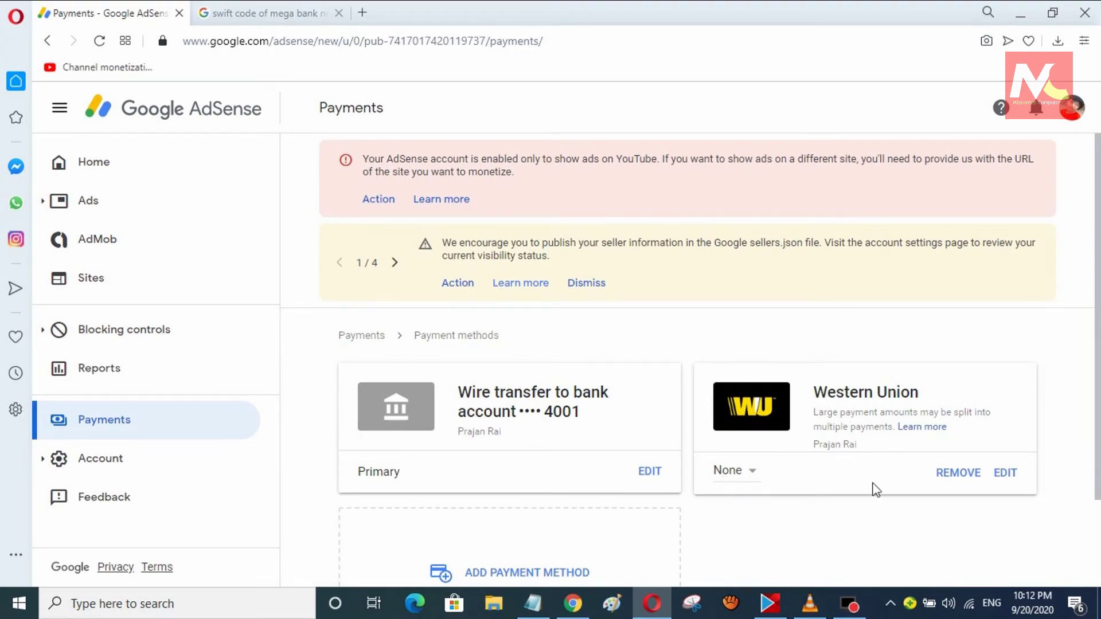
# - Remove the Western Union payment method and confirm the removal
pyautogui.click(968, 482)
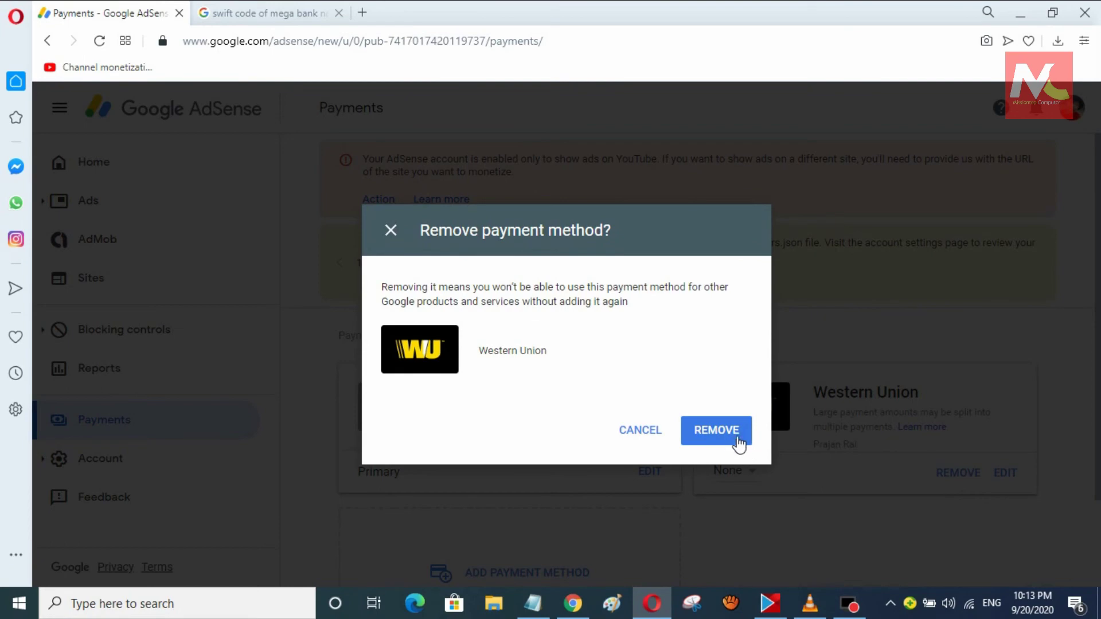
pyautogui.click(737, 439)
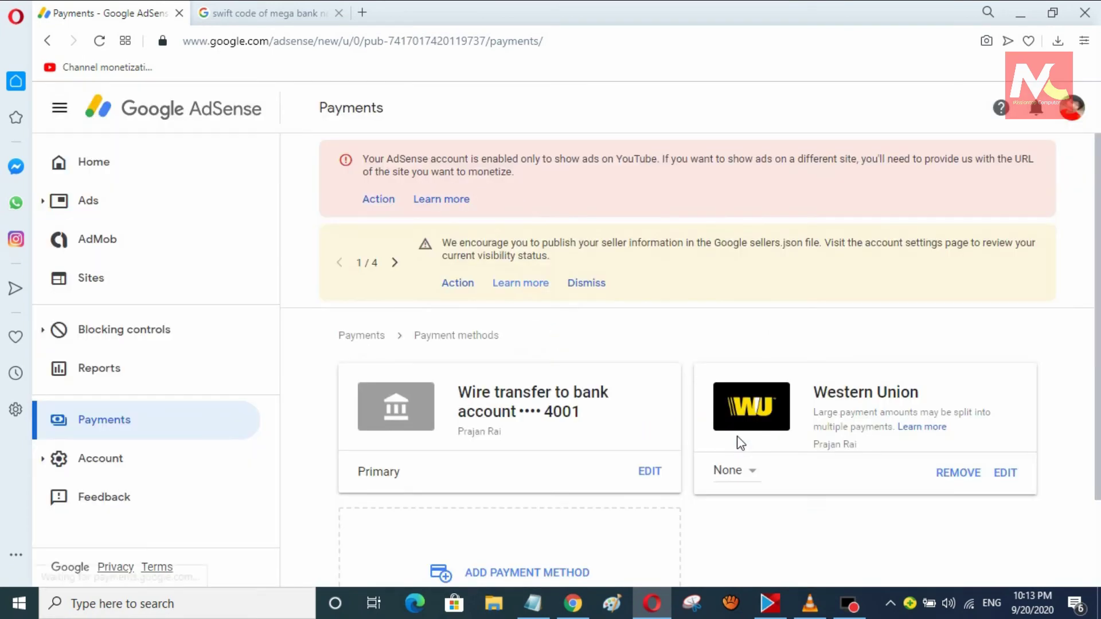